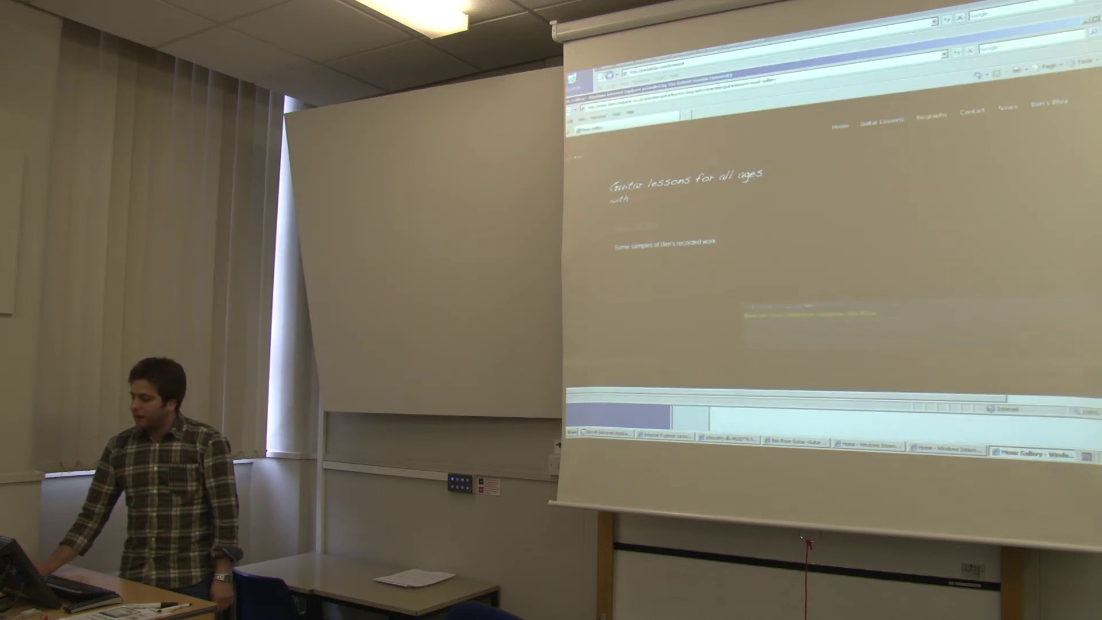
Bring the Ben Rose Guitar Joomla administrator control panel window to the front
click(798, 441)
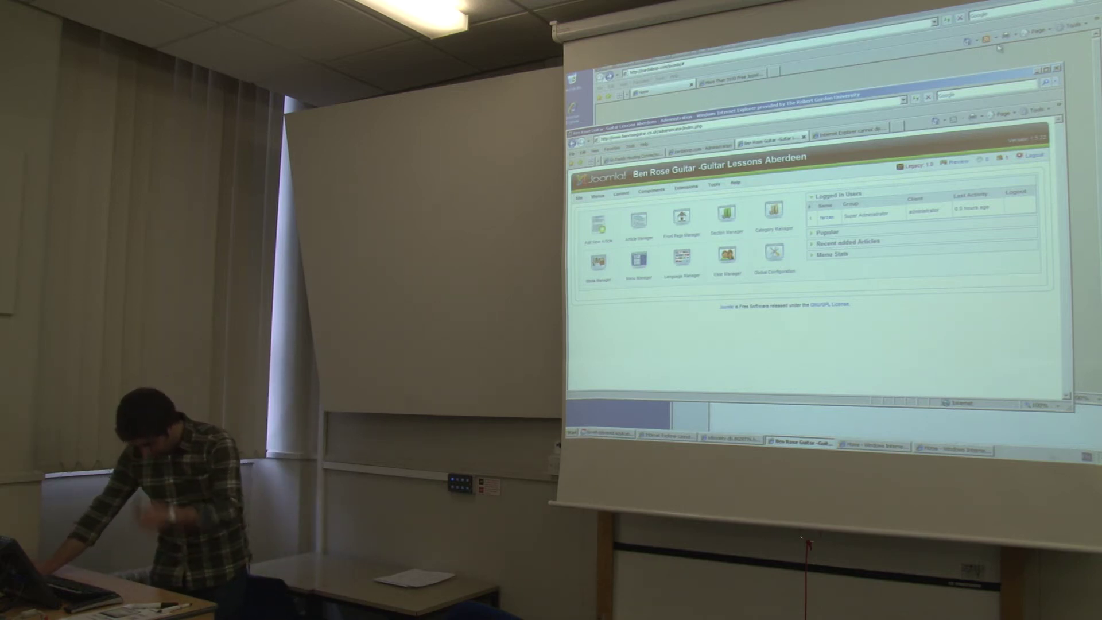
Glance at the Menus dropdown, then switch to the Classic 1.7 Template Manager: Edit Style tab
click(597, 195)
mouse_move(598, 195)
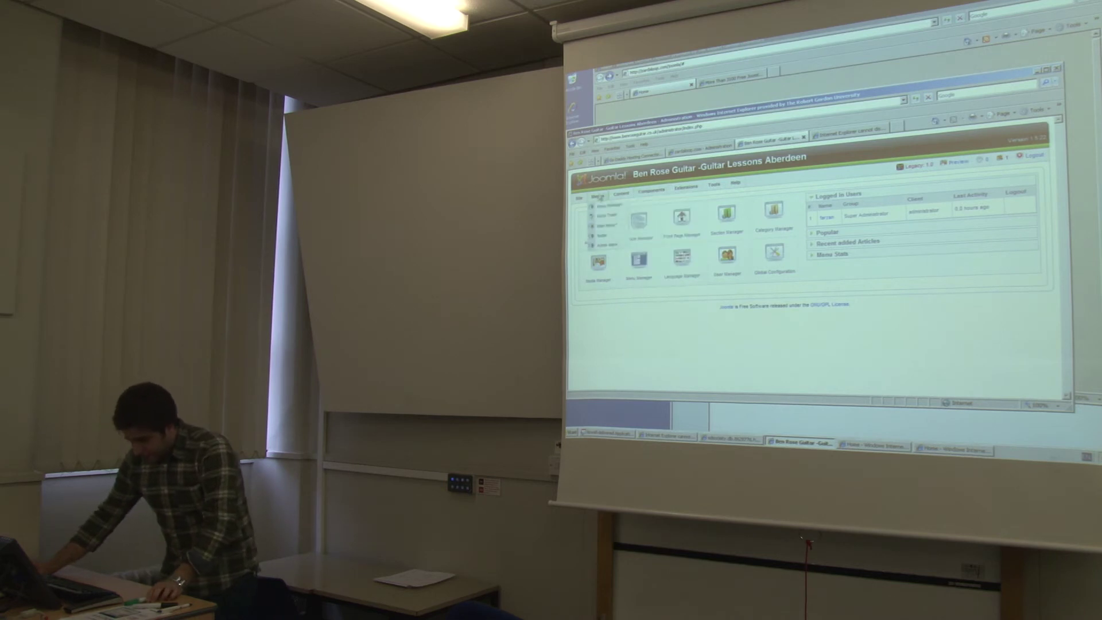
click(622, 241)
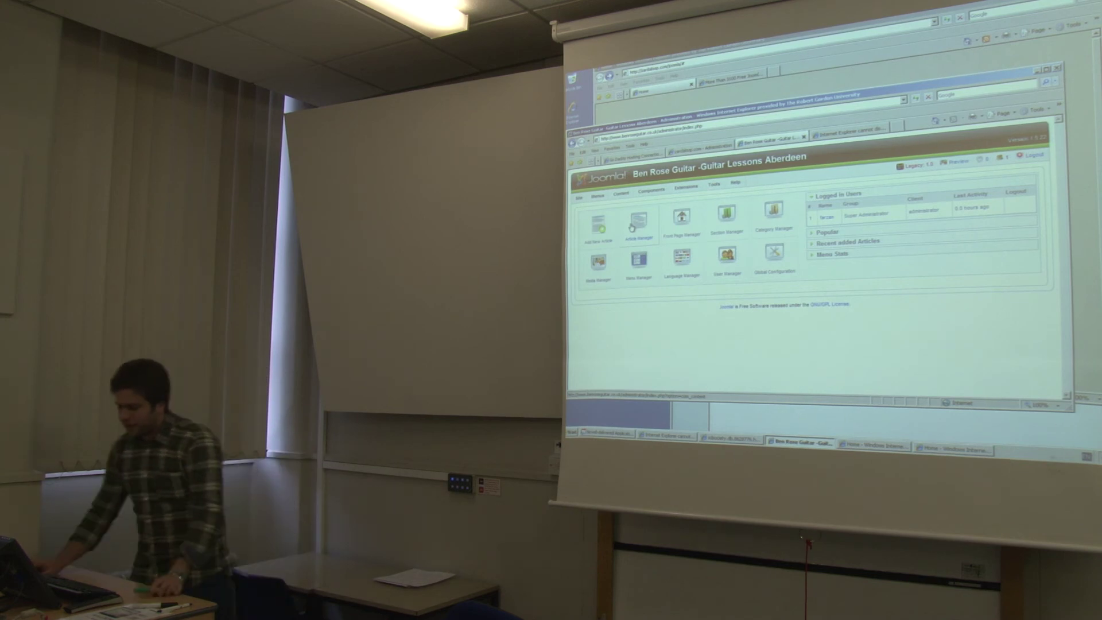
click(850, 141)
click(779, 141)
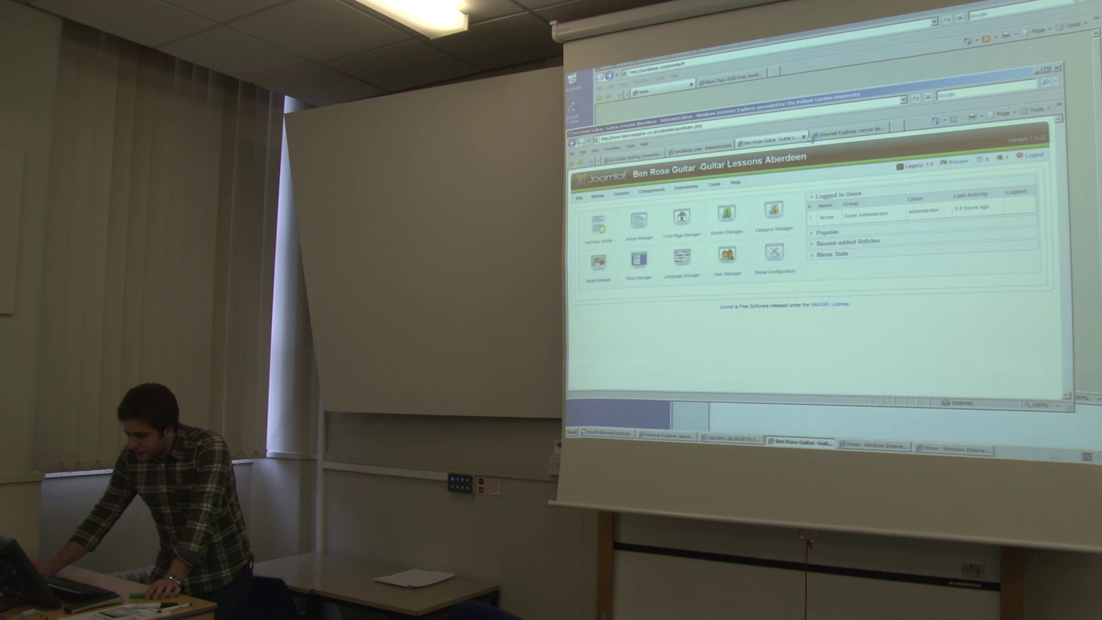
click(700, 148)
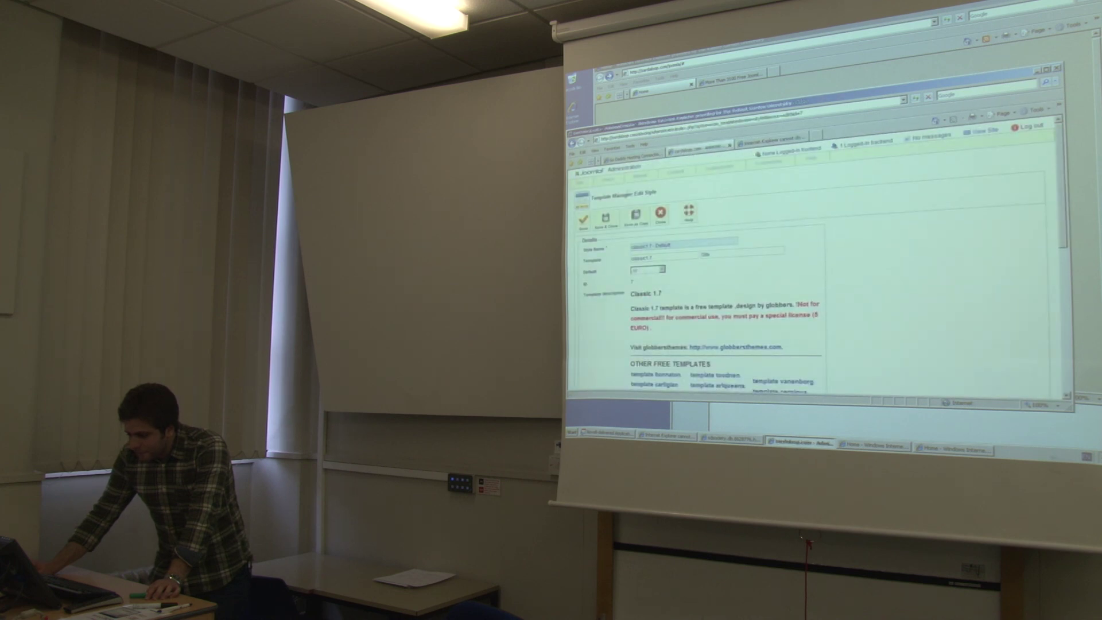